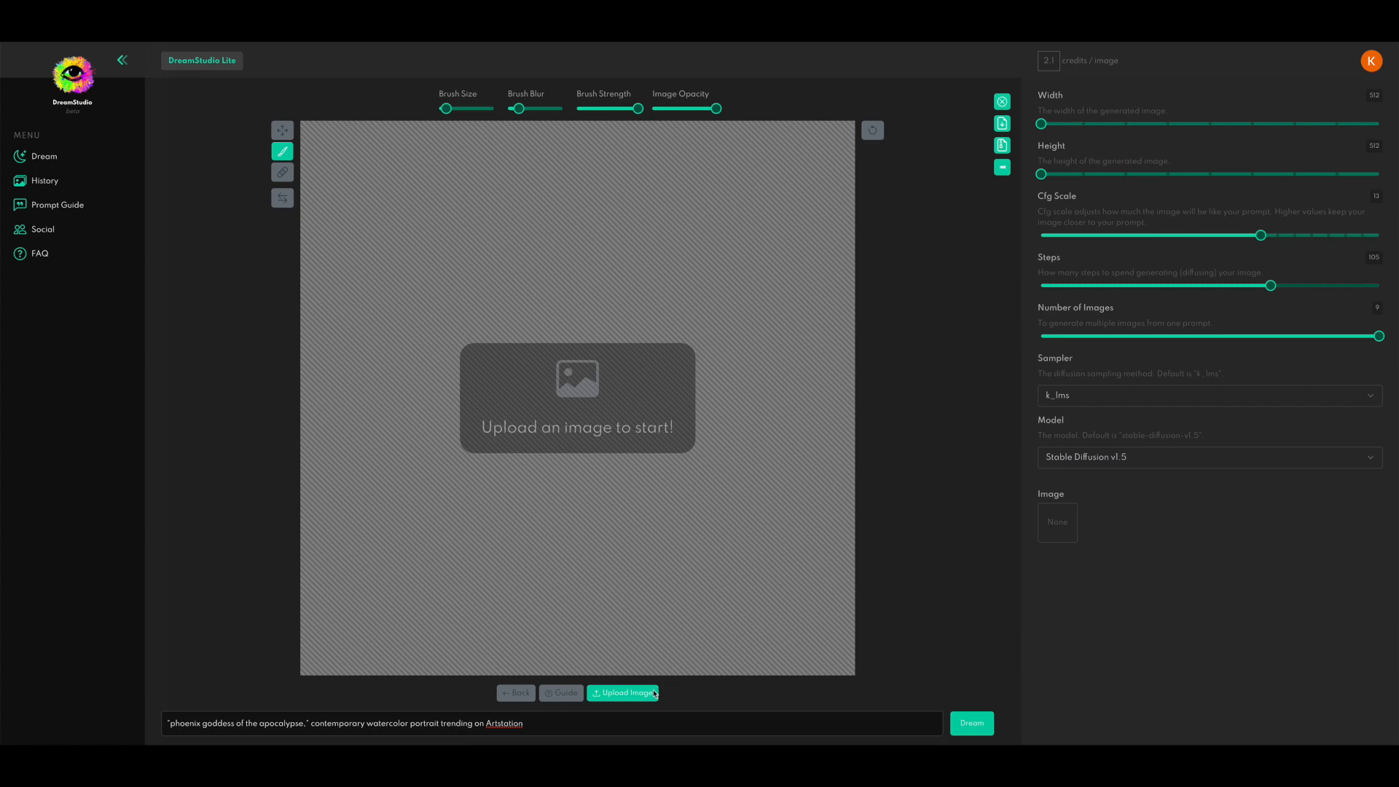
Upload the portrait of the red-haired phoenix woman as the starting image
click(616, 695)
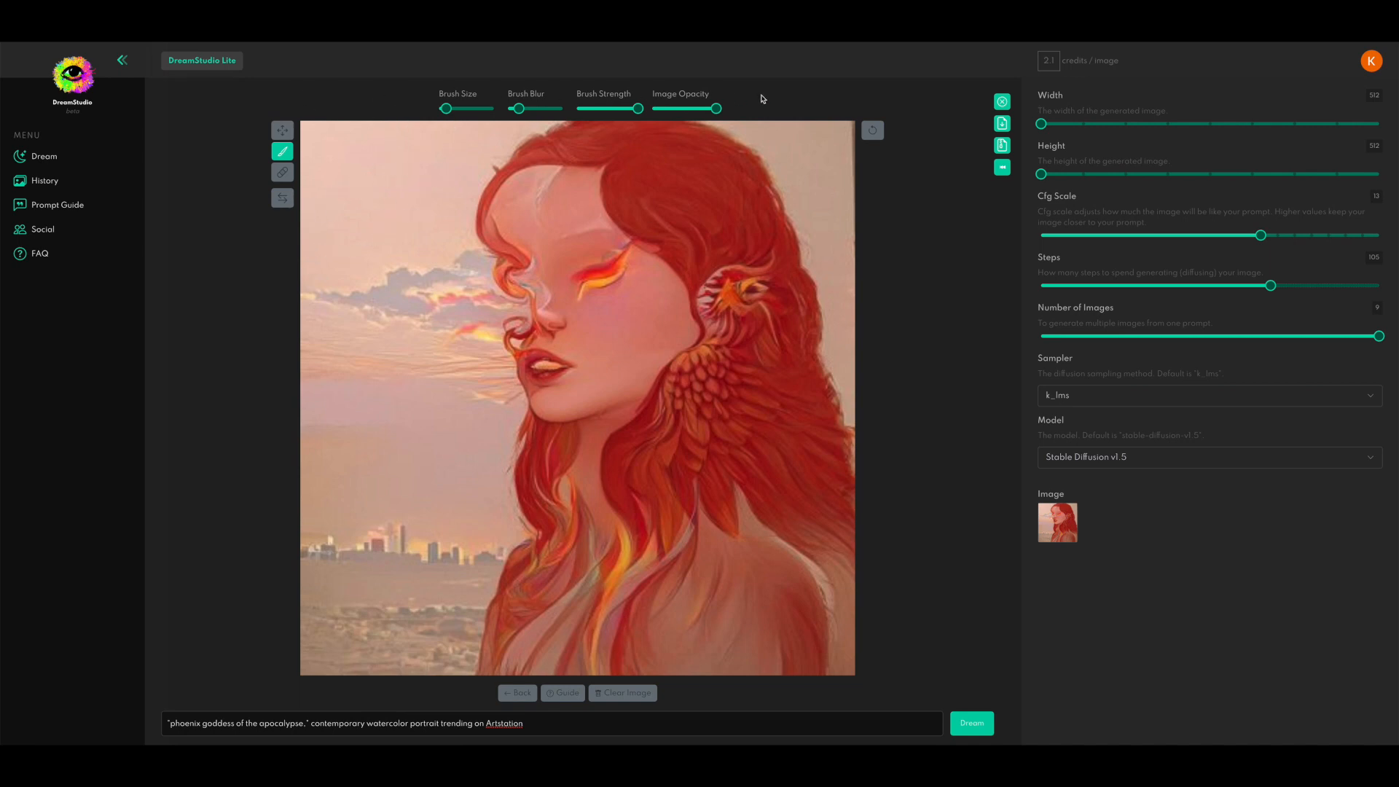
Erase separate test spots in the sky at the default brush blur, at minimum blur and at 100% blur
mouse_move(446, 108)
mouse_move(446, 109)
mouse_down()
mouse_move(506, 122)
mouse_move(445, 111)
mouse_up()
mouse_move(518, 111)
click(383, 172)
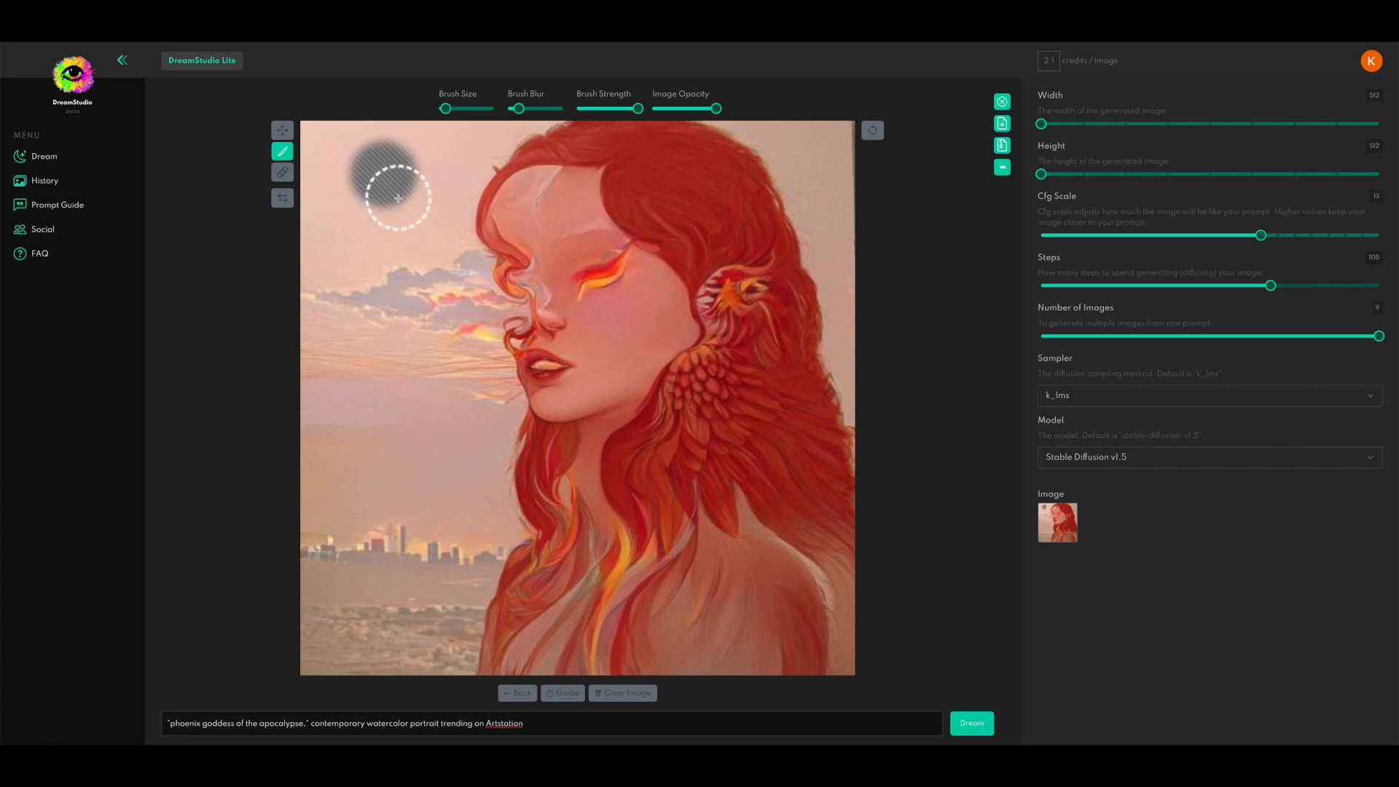
drag(519, 108, 508, 108)
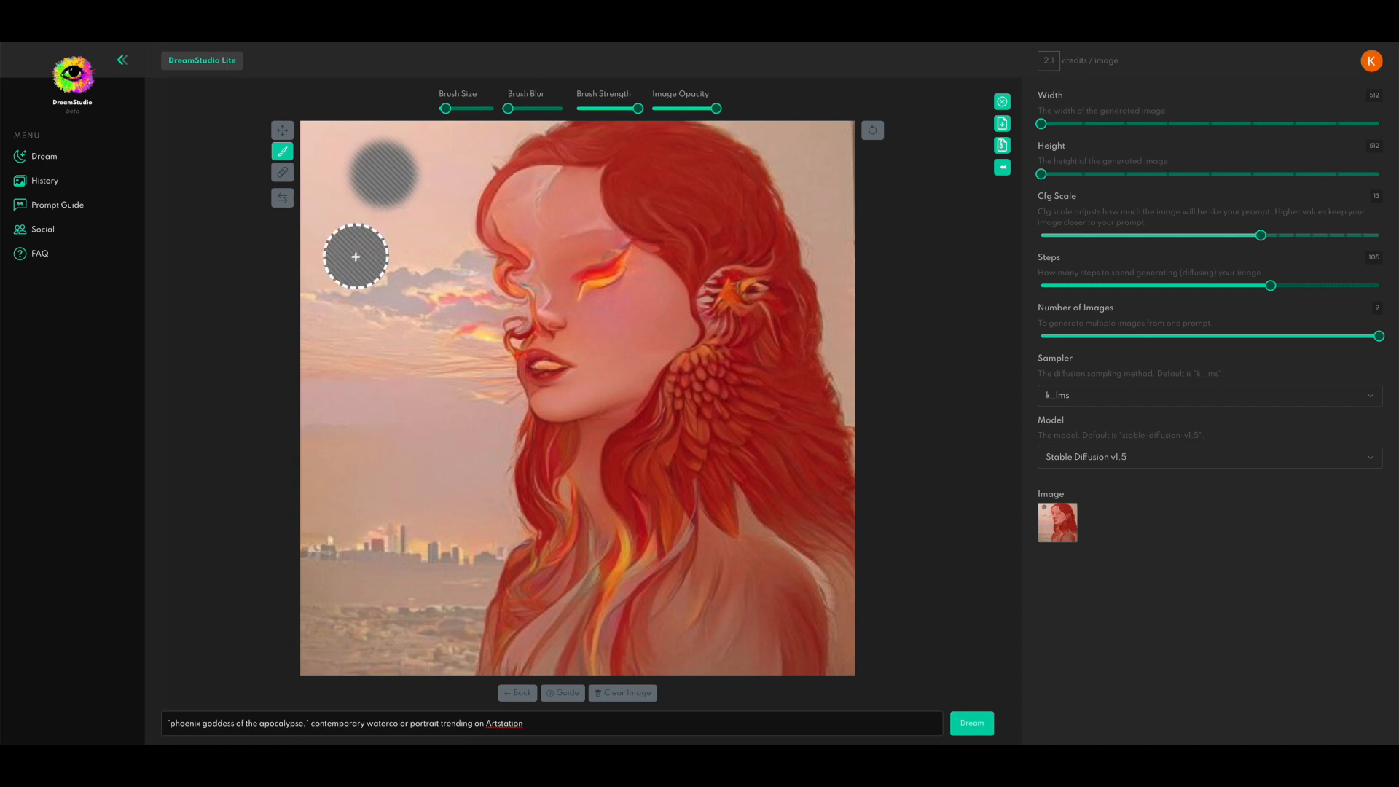
click(356, 256)
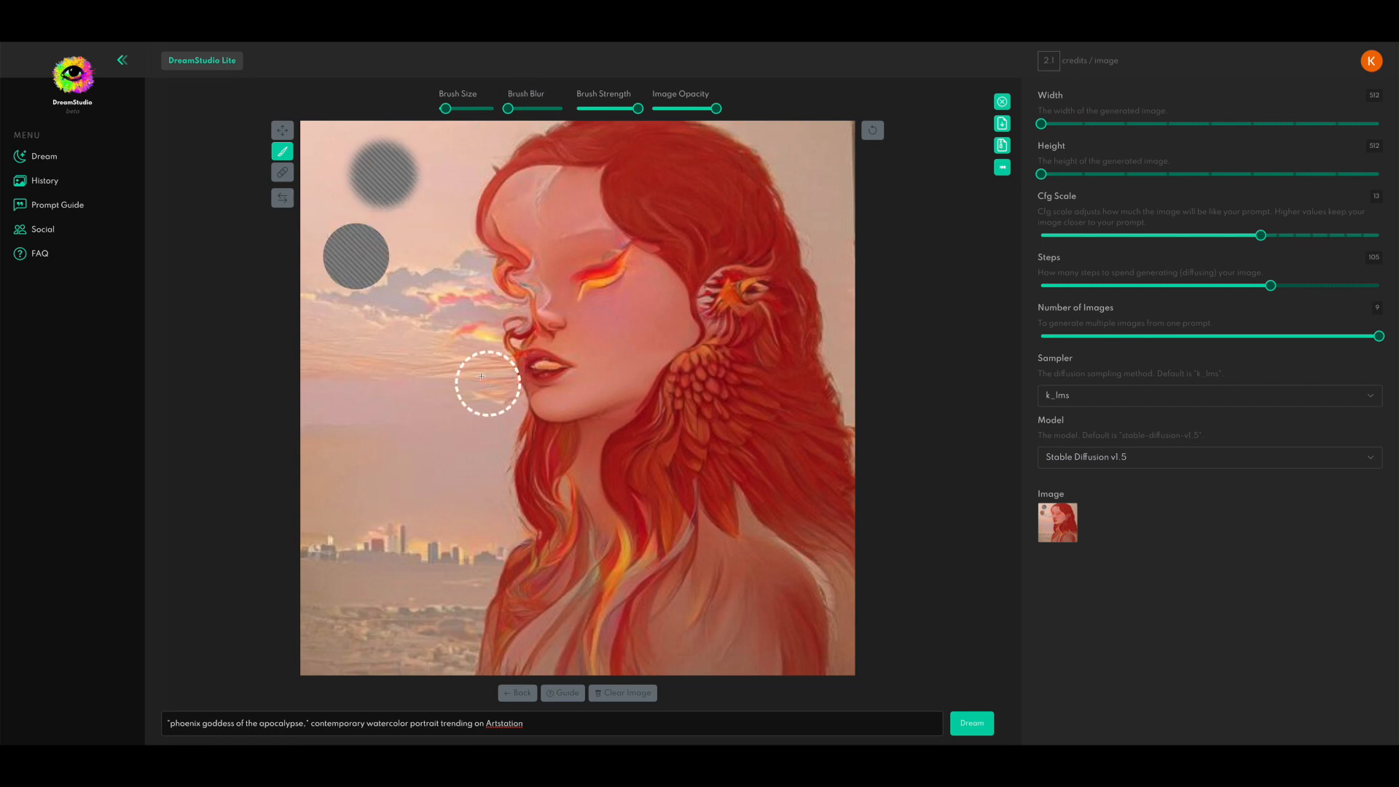
drag(508, 108, 596, 119)
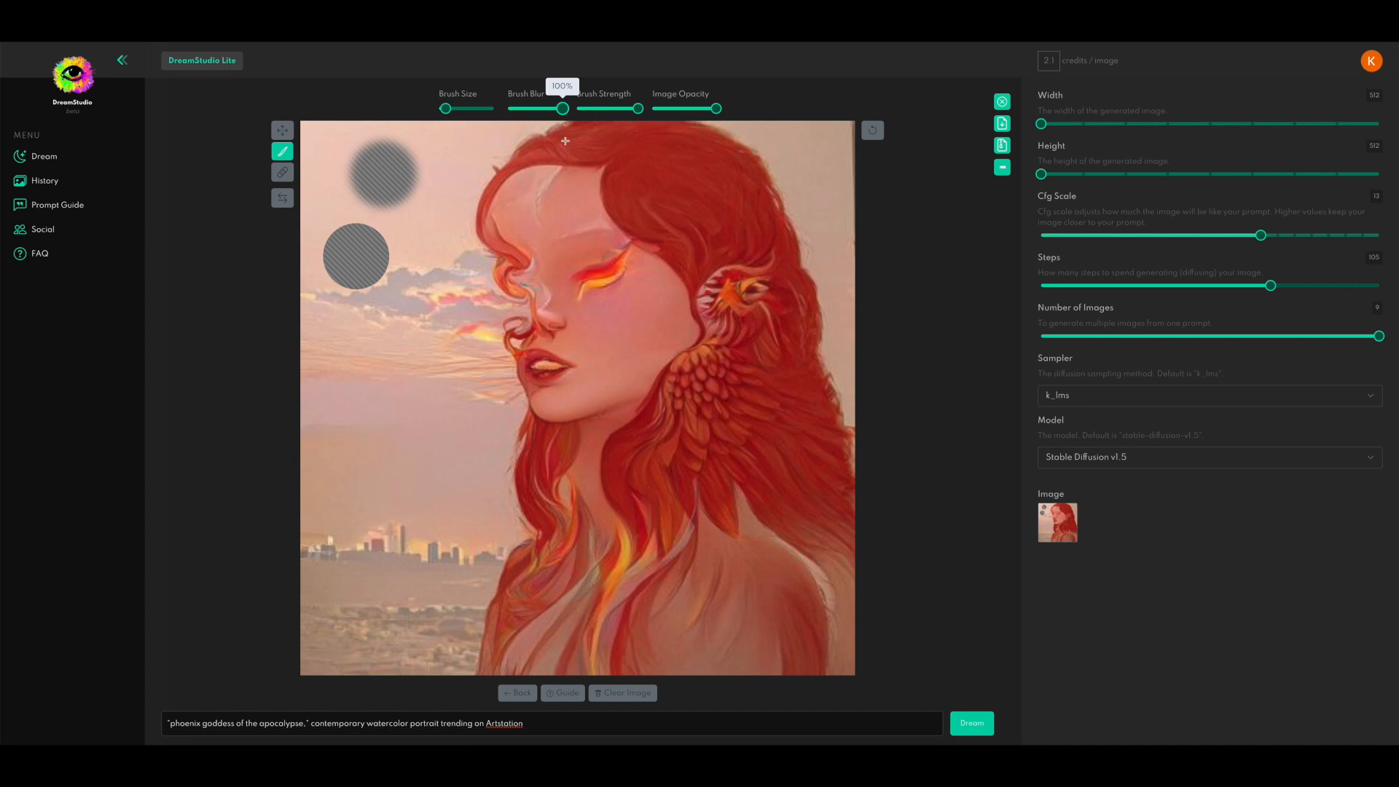
click(375, 397)
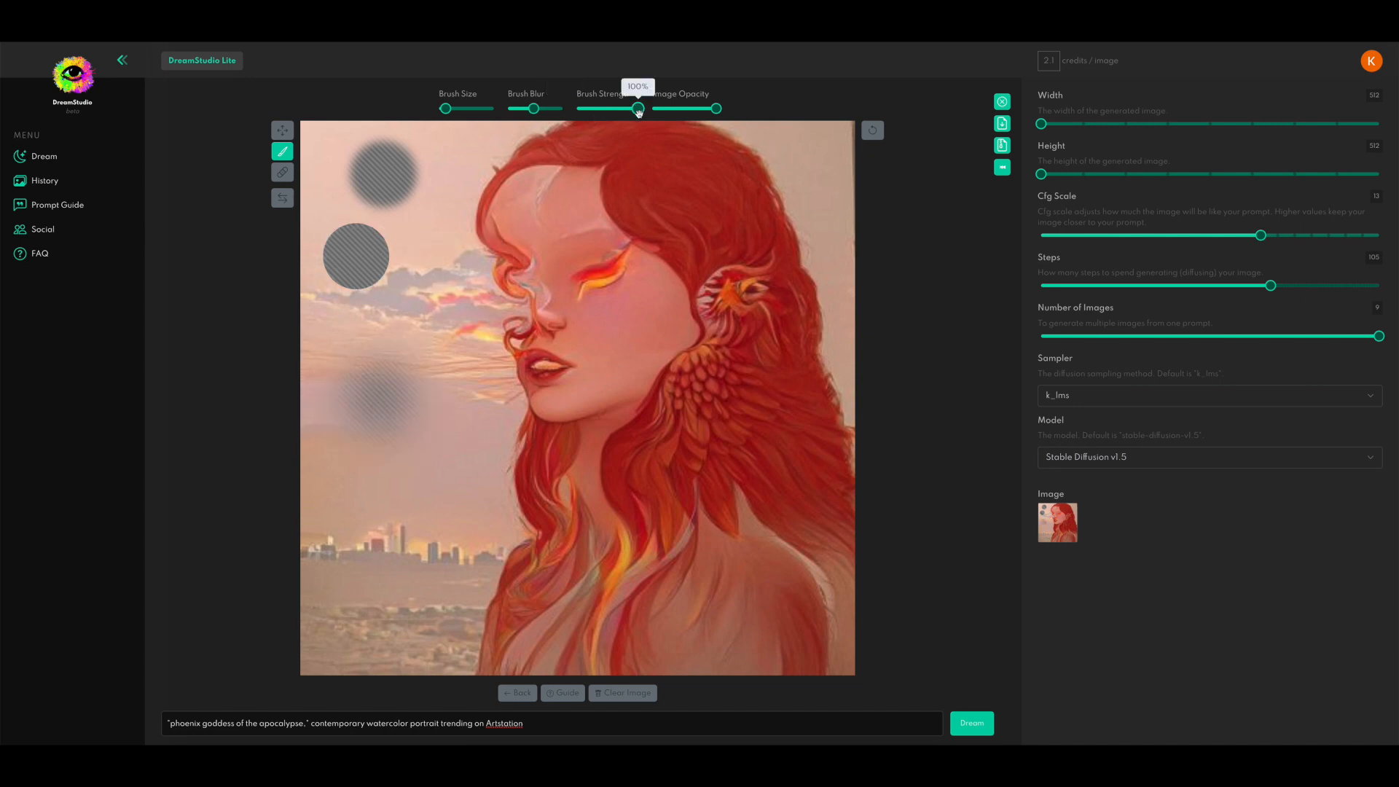
Erase test spots with reduced brush blur at full and lowered brush strength, and reset the image to clear all spots
drag(533, 108, 519, 108)
click(430, 319)
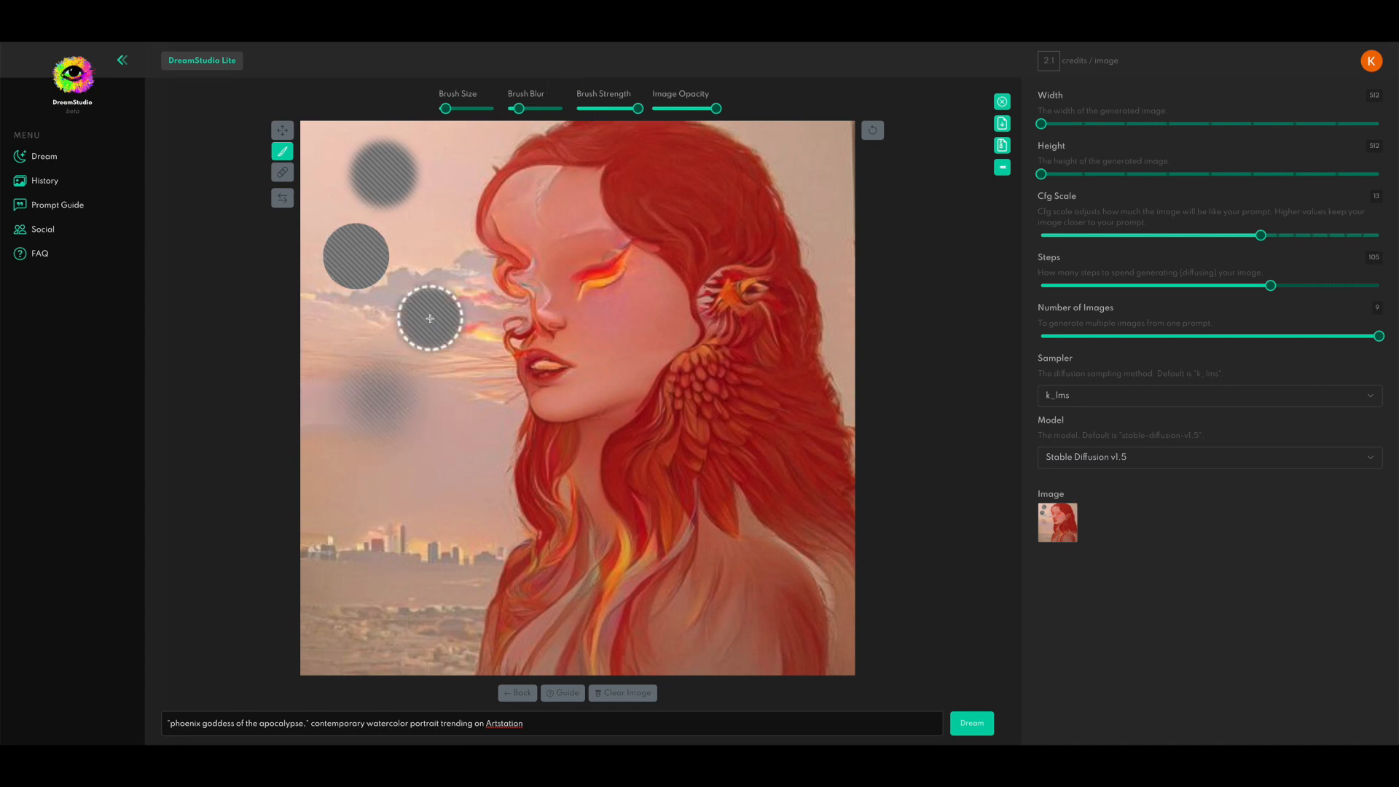
drag(638, 108, 598, 109)
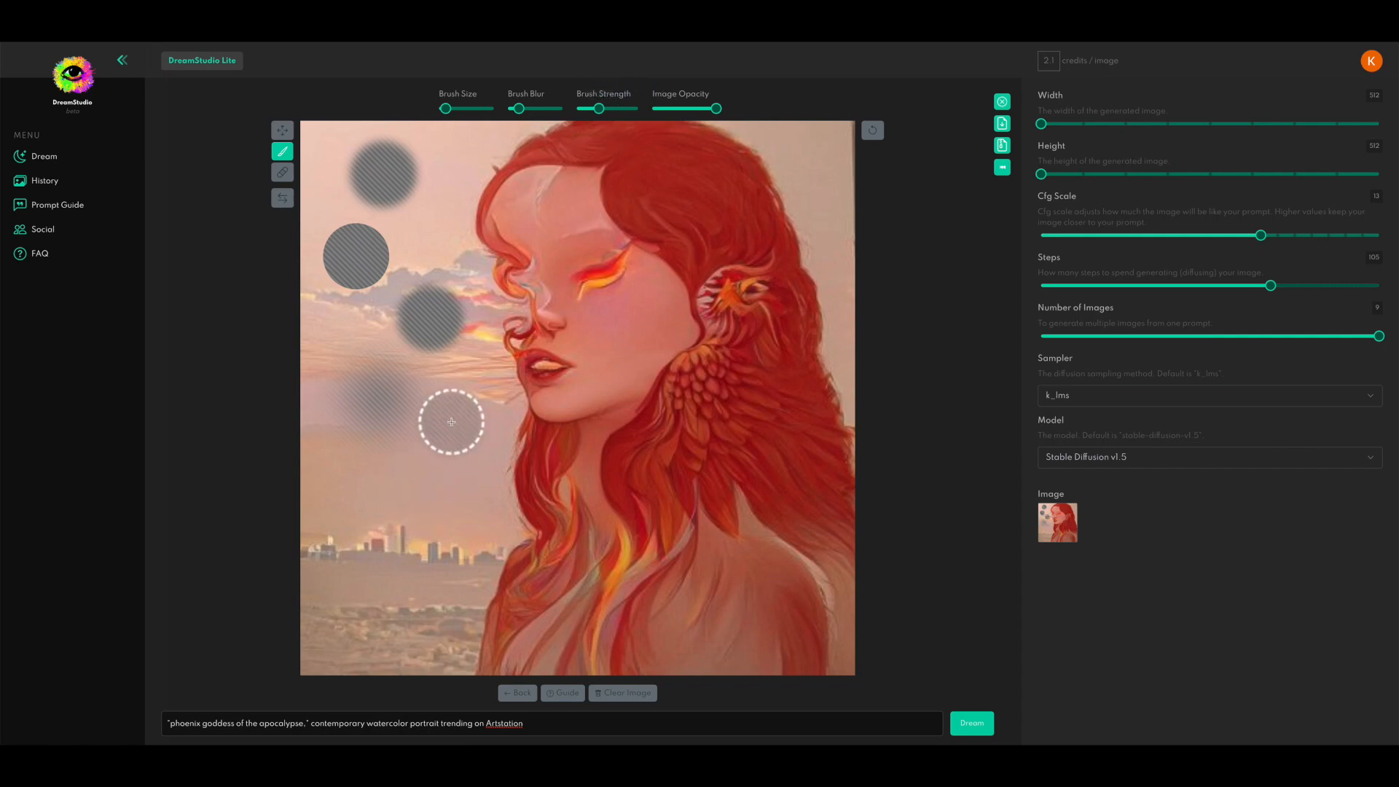
click(451, 421)
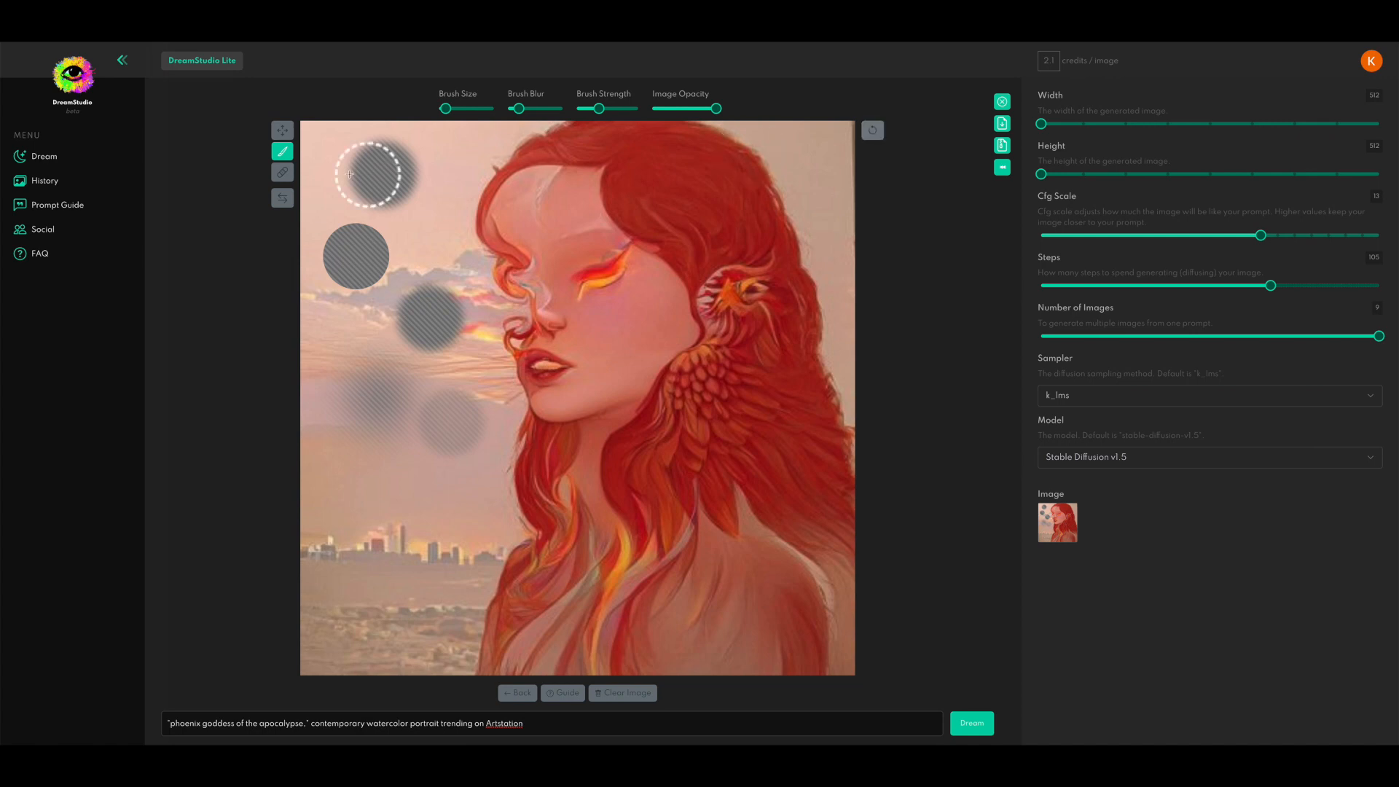
click(876, 134)
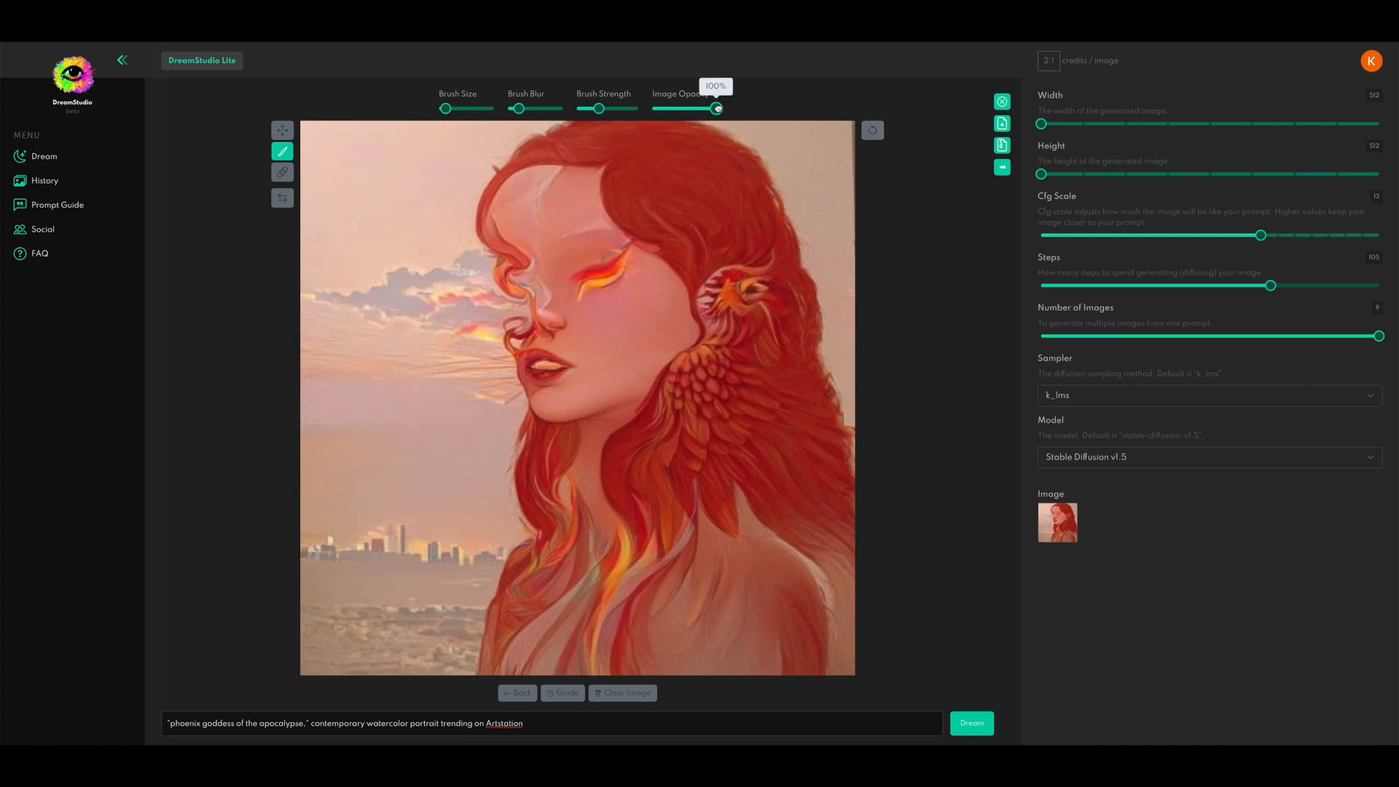
Try lowering the opacity of the uploaded image
mouse_move(717, 108)
mouse_down()
mouse_move(657, 110)
mouse_move(716, 107)
mouse_up()
mouse_move(717, 108)
mouse_down()
mouse_move(690, 109)
mouse_move(717, 109)
mouse_up()
mouse_move(716, 109)
drag(717, 107, 690, 108)
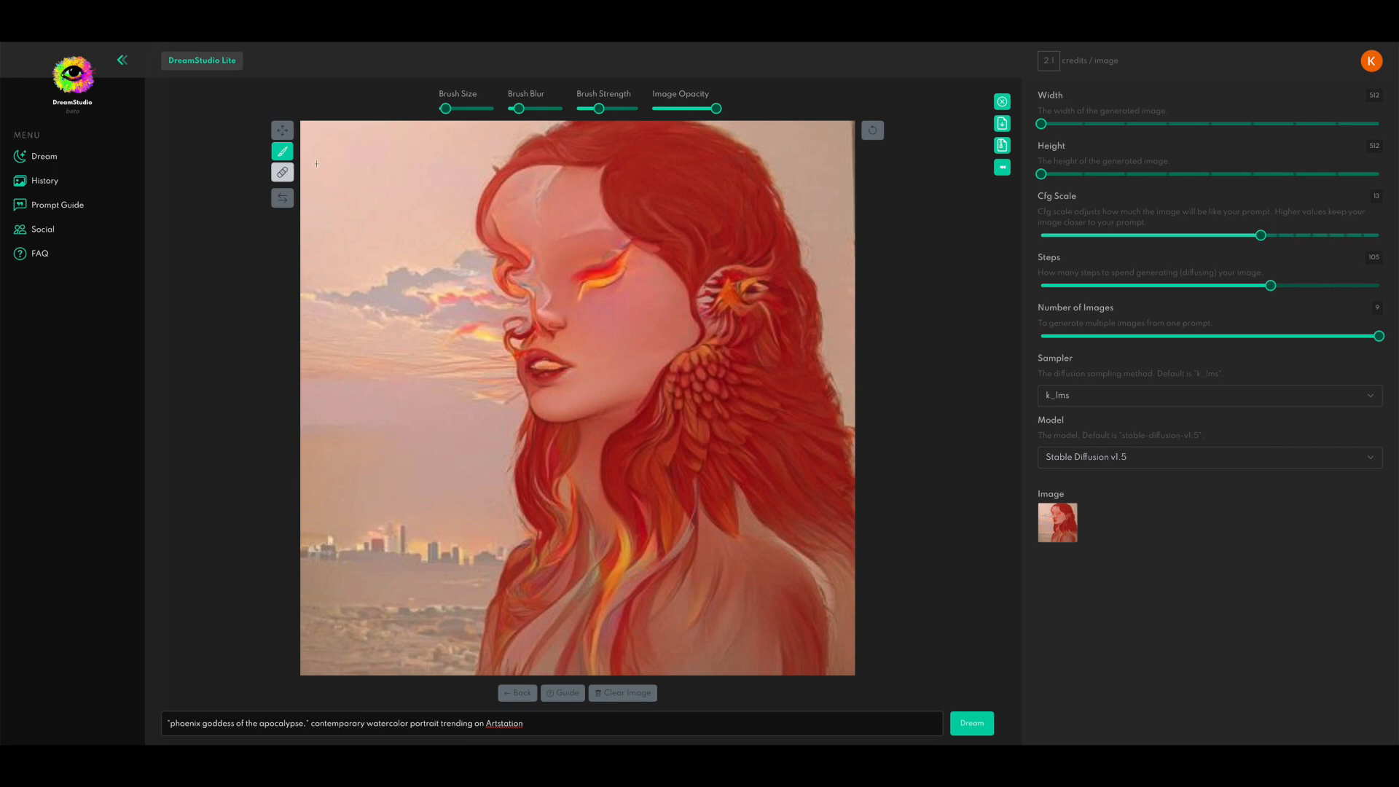
Erase a stroke across the sky and forehead, paint it back with the restore brush at 100% strength, and reset the image
drag(374, 175, 547, 200)
click(289, 182)
drag(349, 181, 520, 202)
drag(599, 108, 717, 114)
mouse_move(551, 213)
mouse_down()
mouse_move(580, 203)
mouse_move(347, 177)
mouse_up()
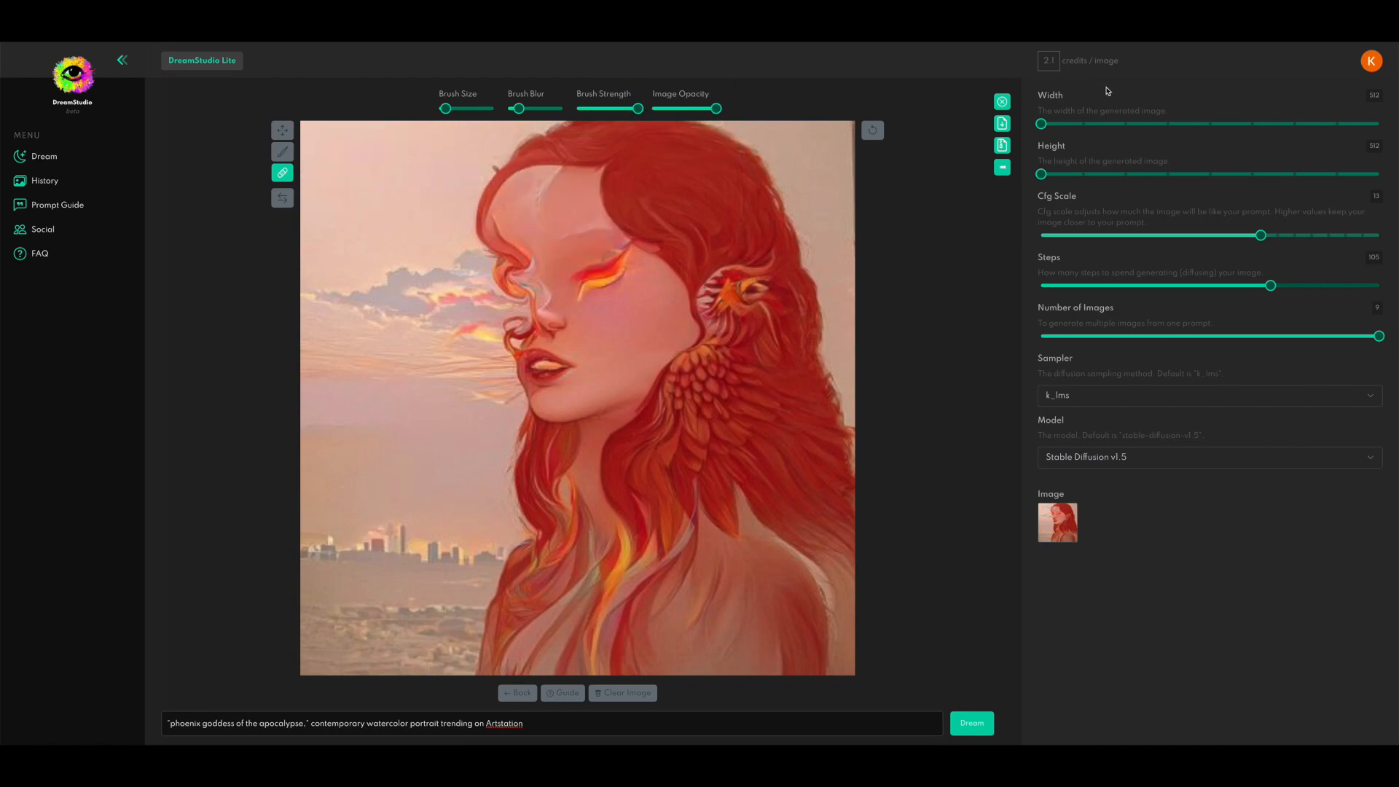
click(872, 132)
click(872, 132)
Try widening the canvas to 704 and return its width to 512
click(284, 131)
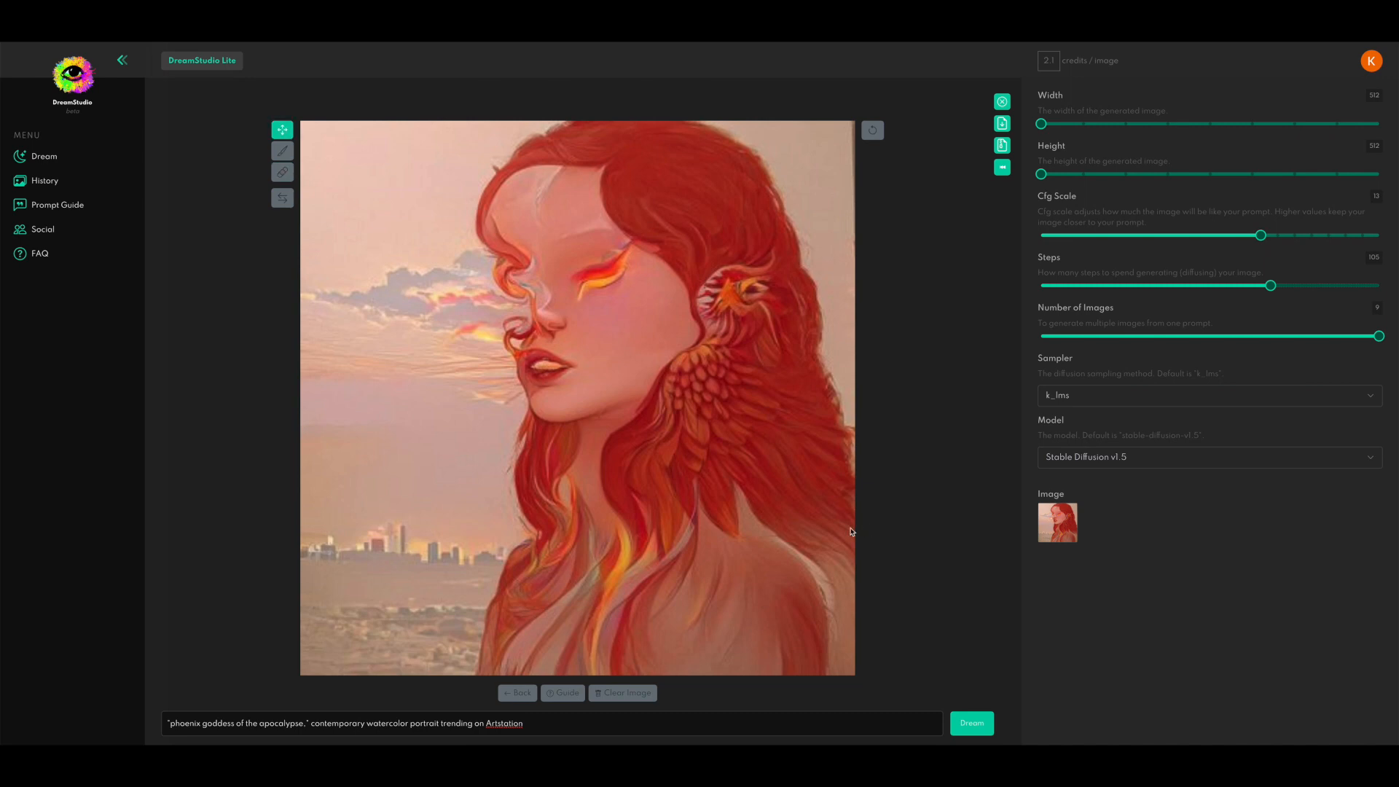
mouse_move(855, 675)
mouse_down()
mouse_move(743, 571)
mouse_move(623, 412)
mouse_move(796, 634)
mouse_move(857, 678)
mouse_move(656, 469)
mouse_move(796, 583)
mouse_move(856, 674)
mouse_up()
mouse_move(1044, 123)
drag(1042, 124, 1159, 133)
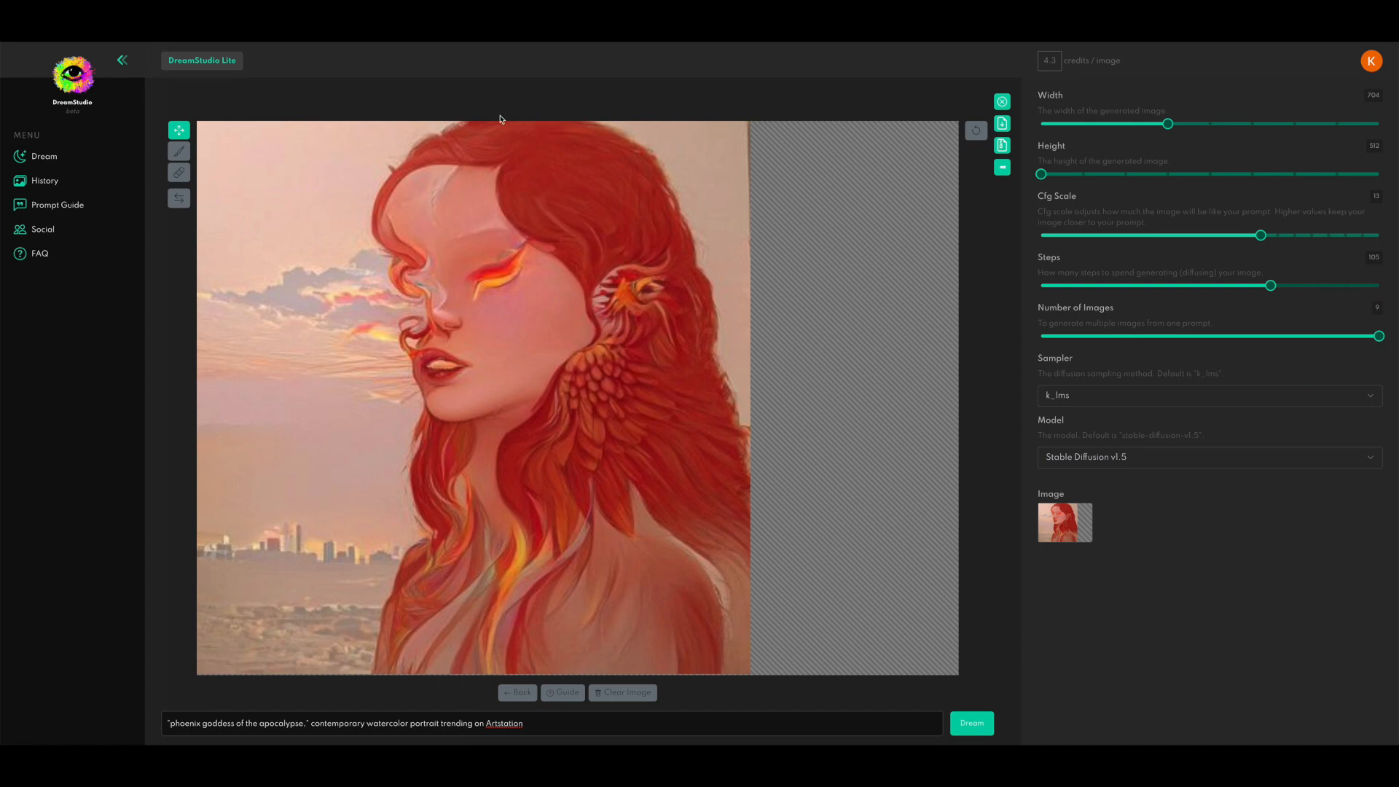
drag(1167, 123, 1041, 123)
Set the canvas height to 576 and move the portrait down to leave an empty strip above the head
drag(1040, 175, 1084, 174)
drag(530, 269, 531, 333)
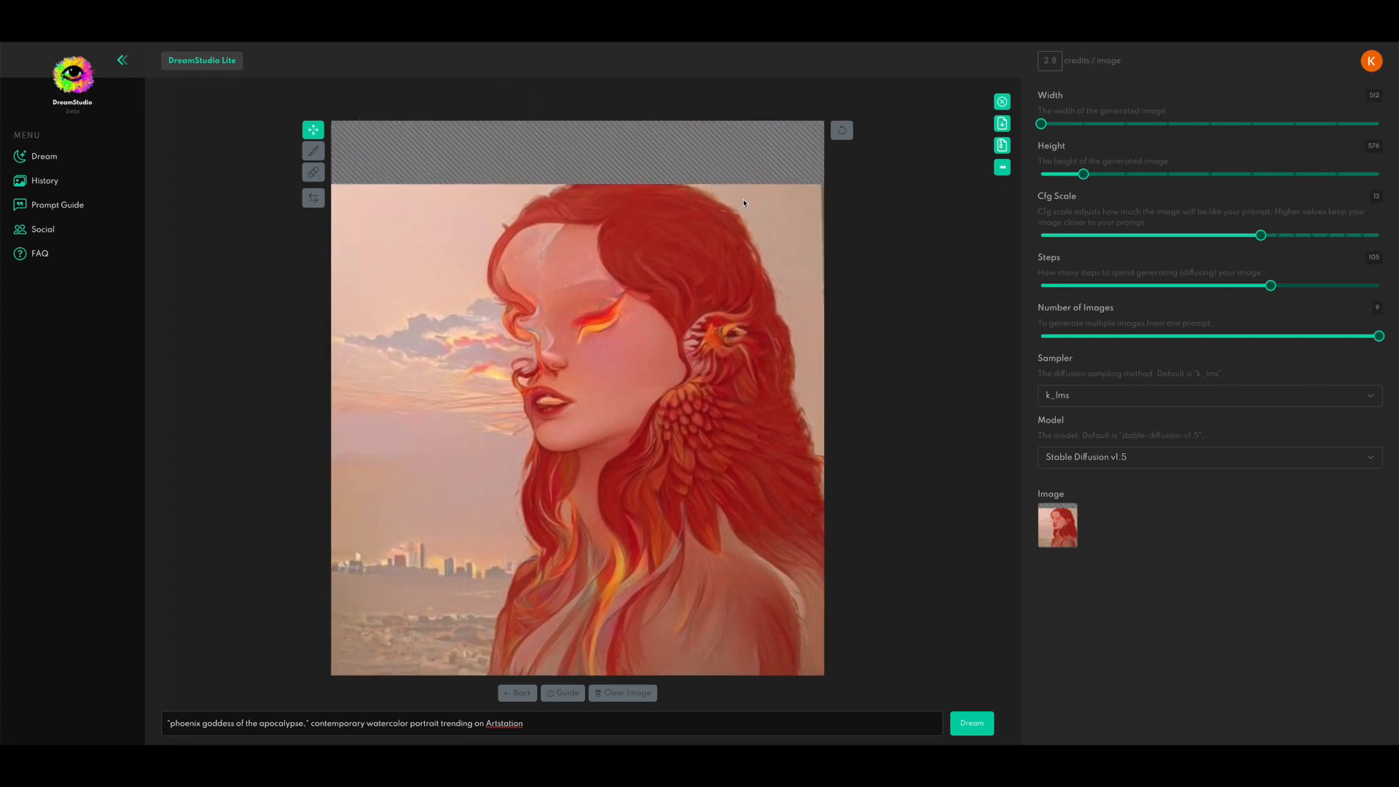
Erase the sky, city and remaining background around the woman's figure, and generate images from the masked portrait
click(313, 151)
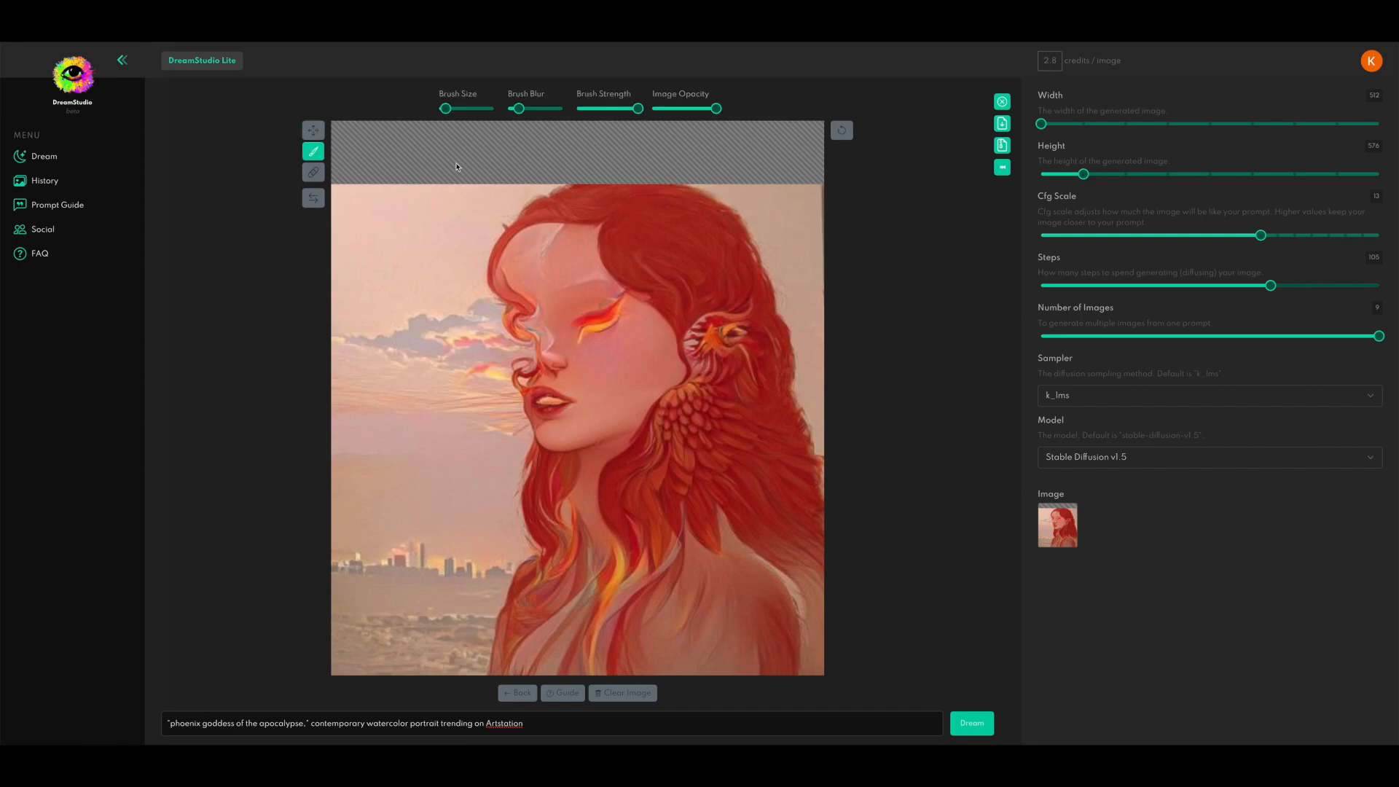
mouse_move(351, 182)
mouse_down()
mouse_move(447, 656)
mouse_move(790, 150)
mouse_move(819, 445)
mouse_up()
mouse_move(493, 200)
mouse_down()
mouse_move(478, 587)
mouse_move(496, 462)
mouse_move(522, 550)
mouse_move(503, 612)
mouse_up()
mouse_move(509, 219)
mouse_down()
mouse_move(496, 221)
mouse_move(520, 434)
mouse_up()
click(973, 725)
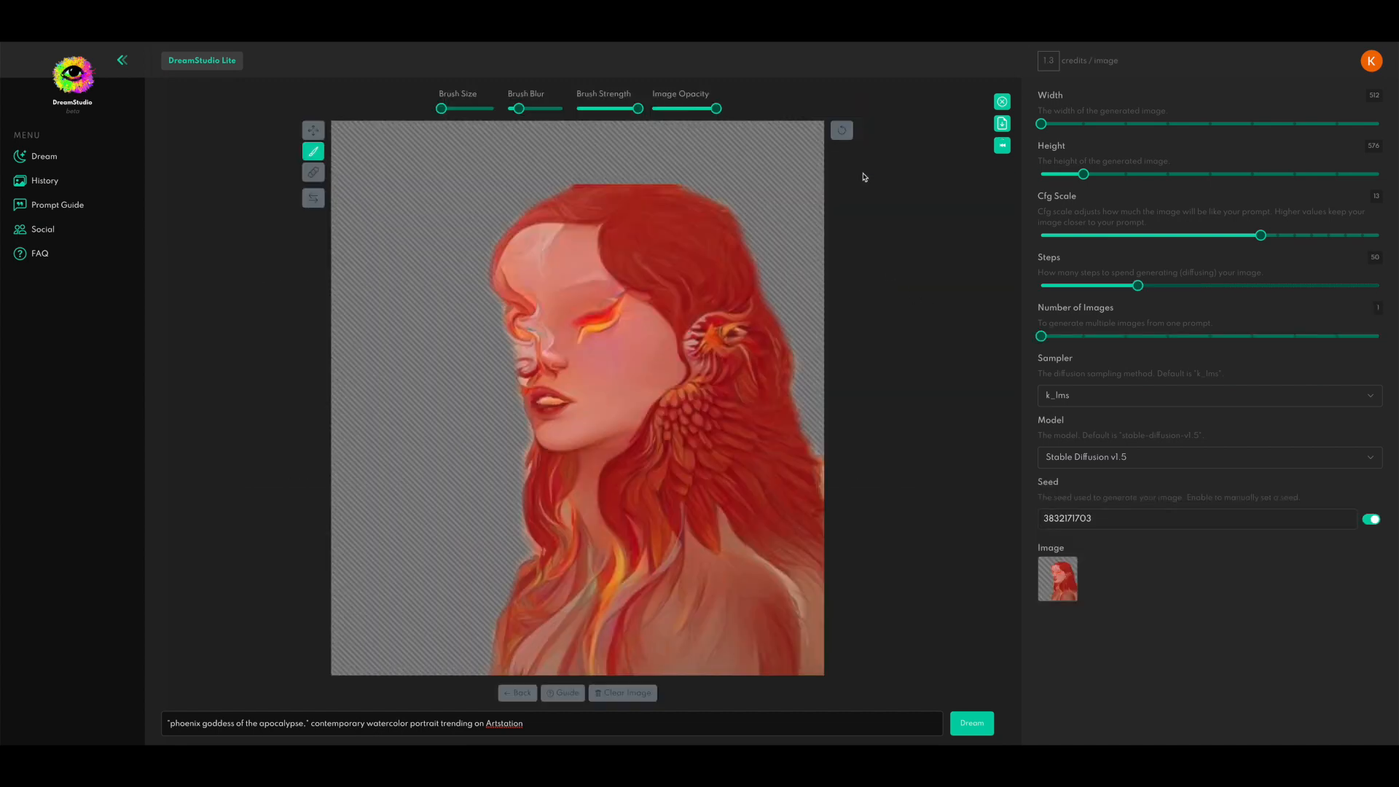
Lower the image opacity to 76% and generate a new batch of images
mouse_move(713, 115)
mouse_move(716, 109)
mouse_down()
mouse_move(679, 109)
mouse_move(702, 110)
mouse_up()
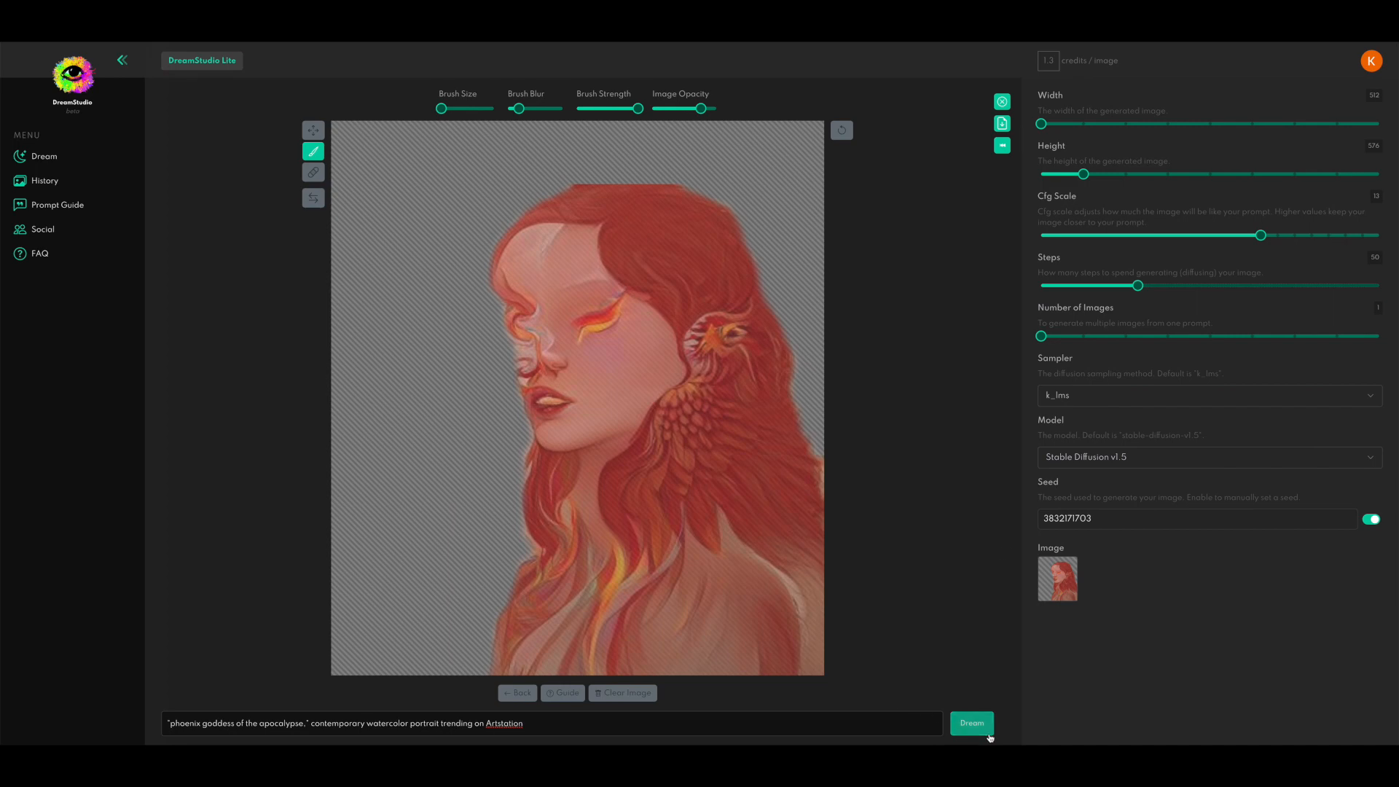
click(972, 724)
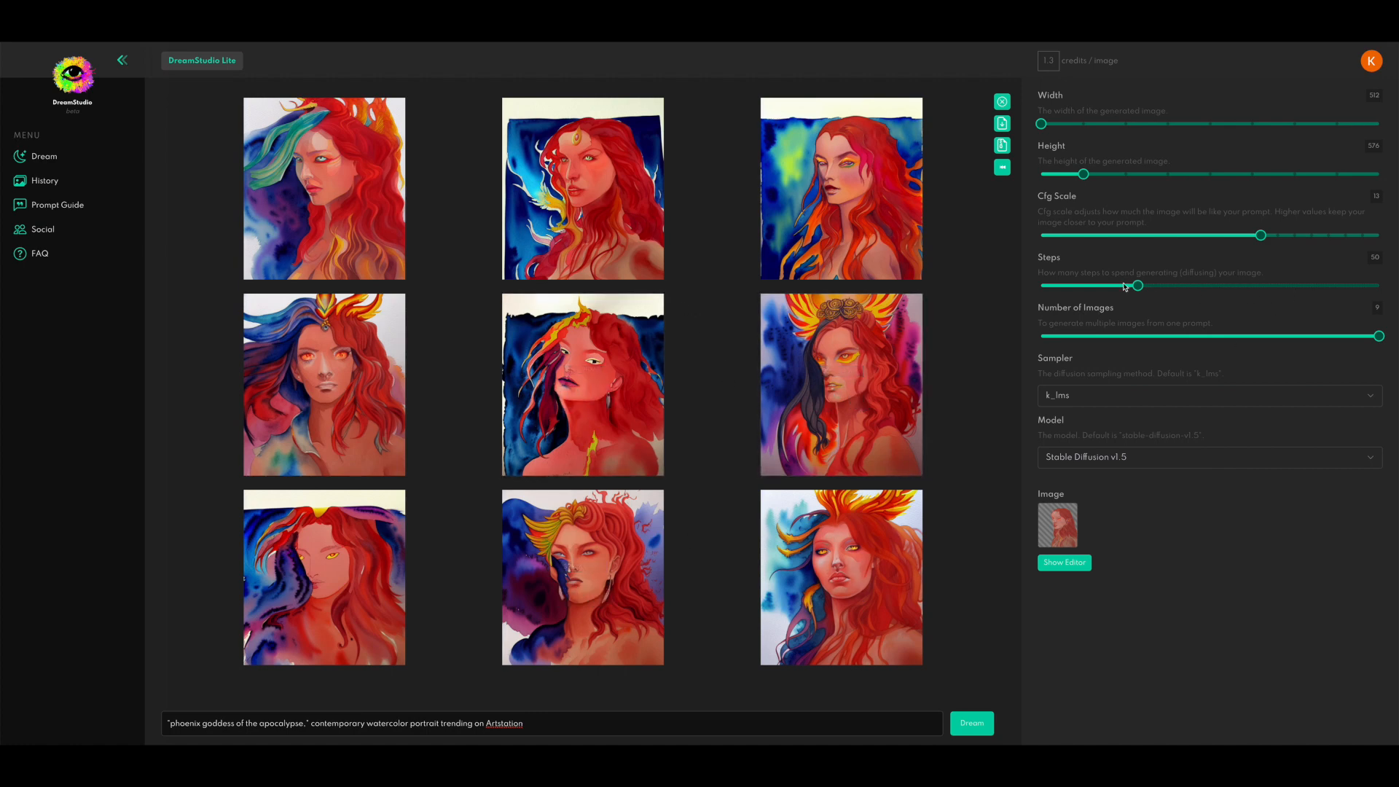
Raise the generation steps to 104 and generate the images again
drag(1138, 286, 1267, 285)
click(973, 723)
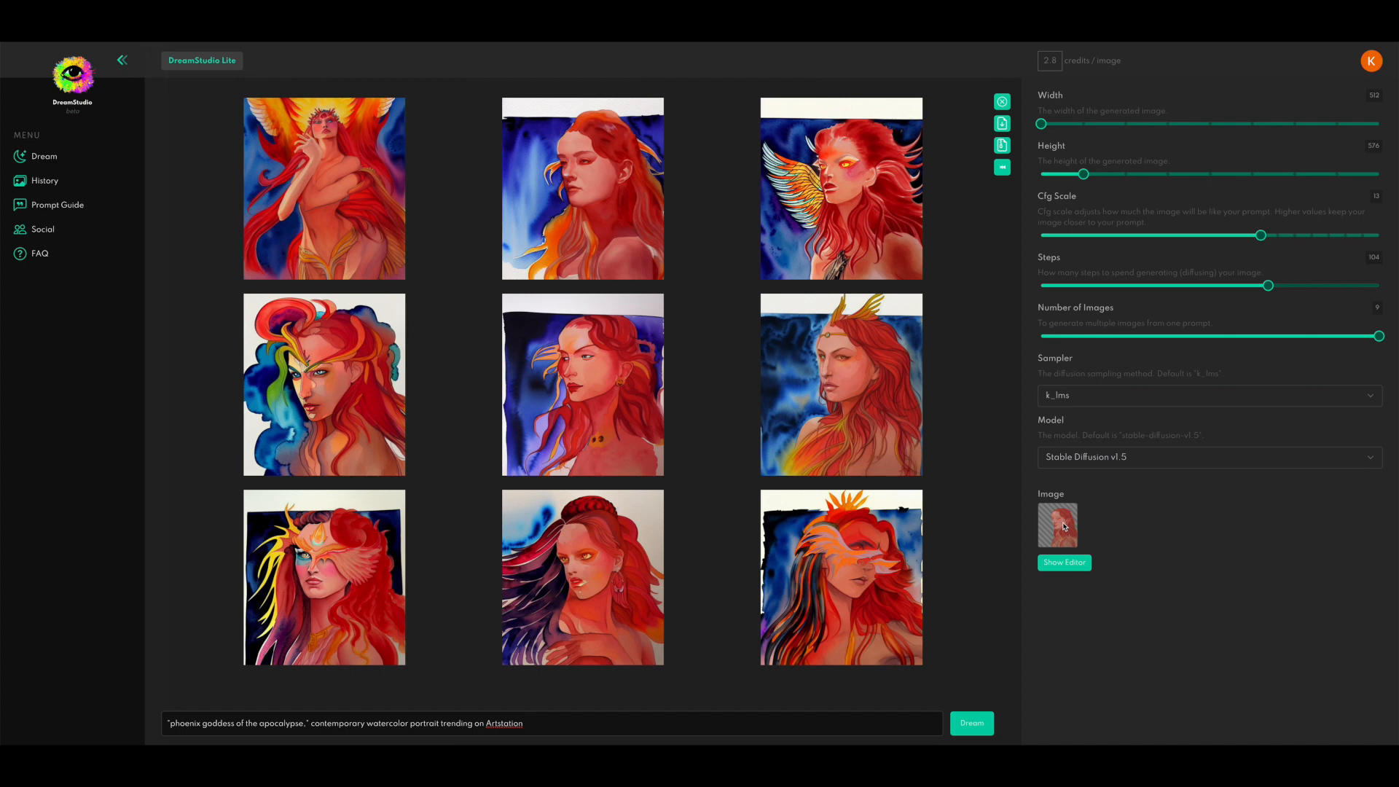
Erase both eyes at full image opacity and change the prompt to "phoenix goddess of the apocalypse with burning eyes" hd cyberpunk portrait trending on Artstation
click(1064, 562)
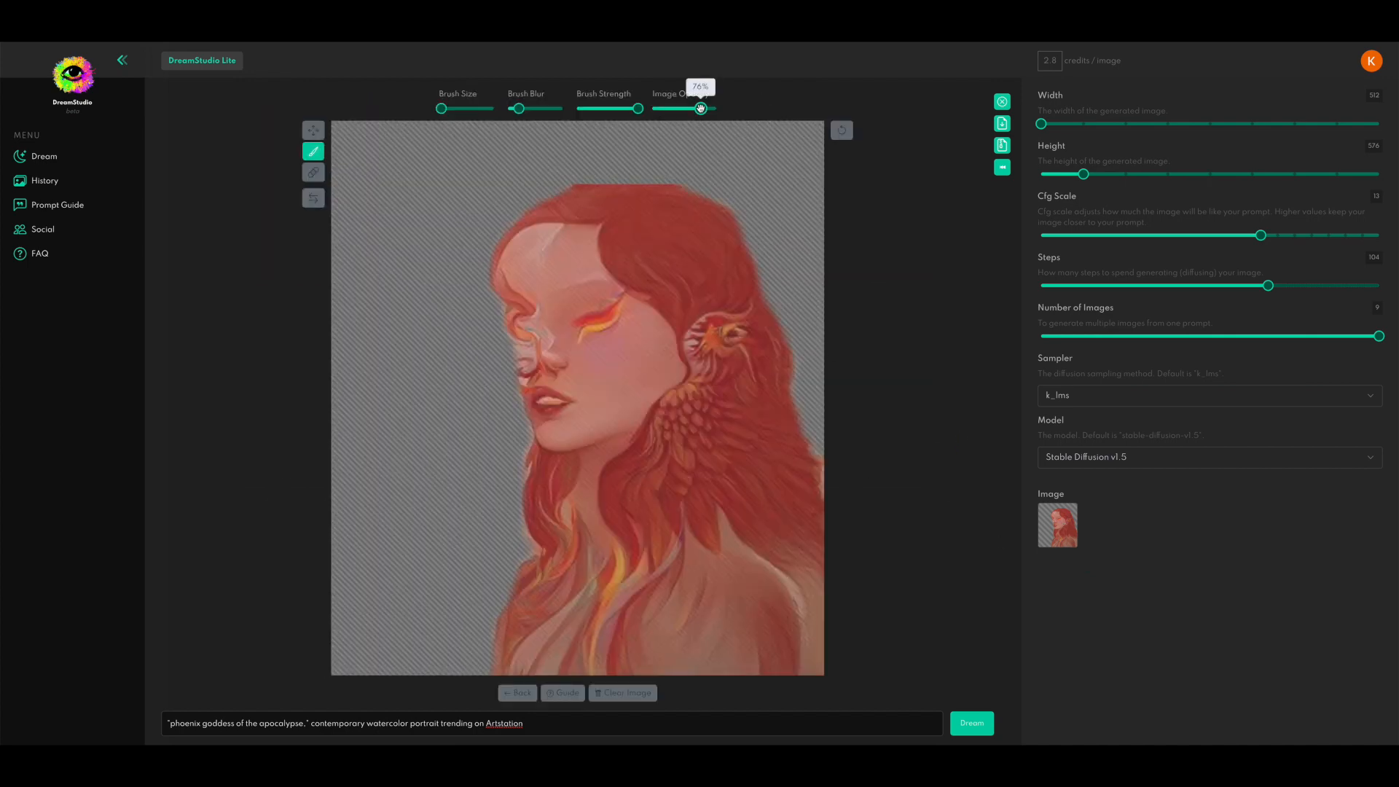
drag(780, 116, 787, 115)
mouse_move(587, 313)
mouse_down()
mouse_move(602, 303)
mouse_move(569, 322)
mouse_up()
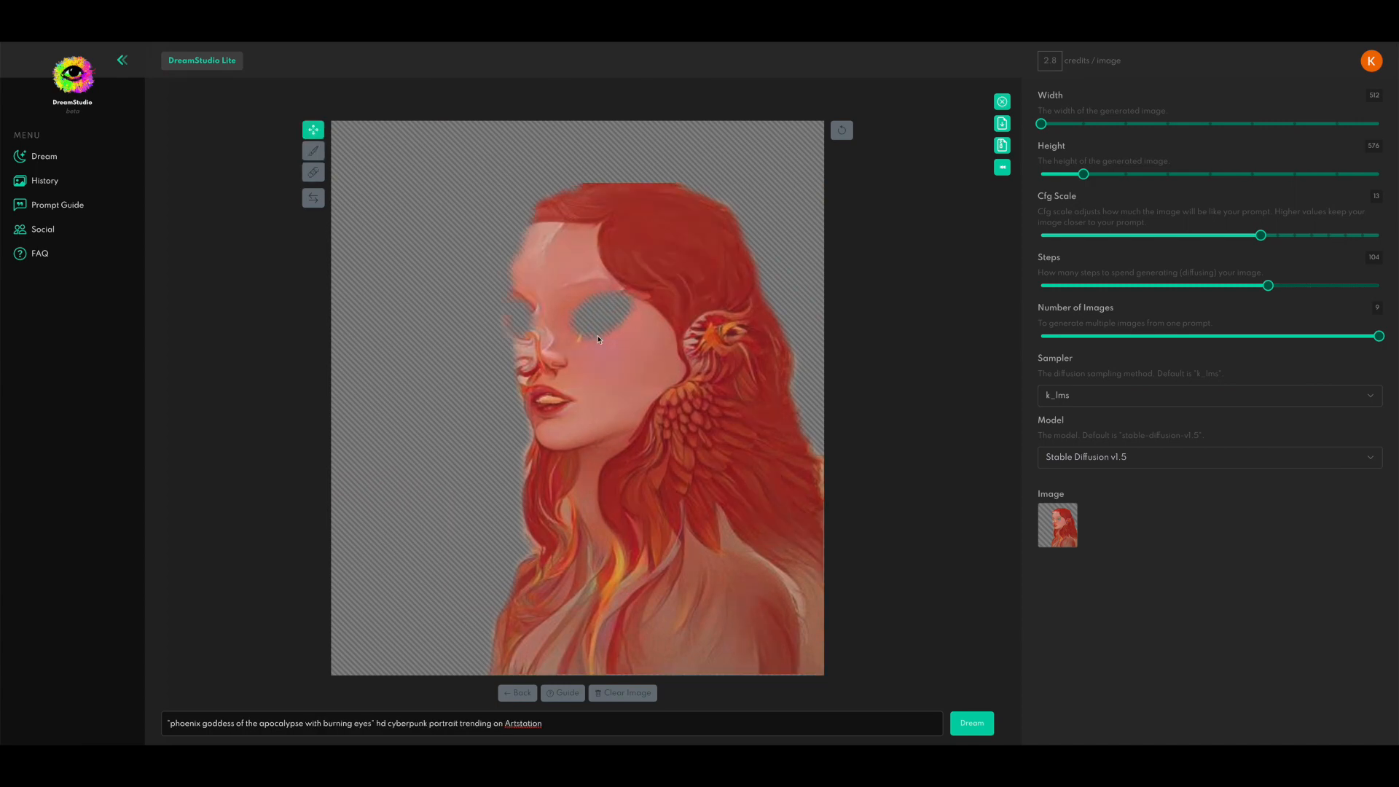
Shift the portrait up and to the left, set the canvas height to 512, and generate images from the masked portrait
drag(598, 340, 527, 276)
drag(1083, 174, 1041, 174)
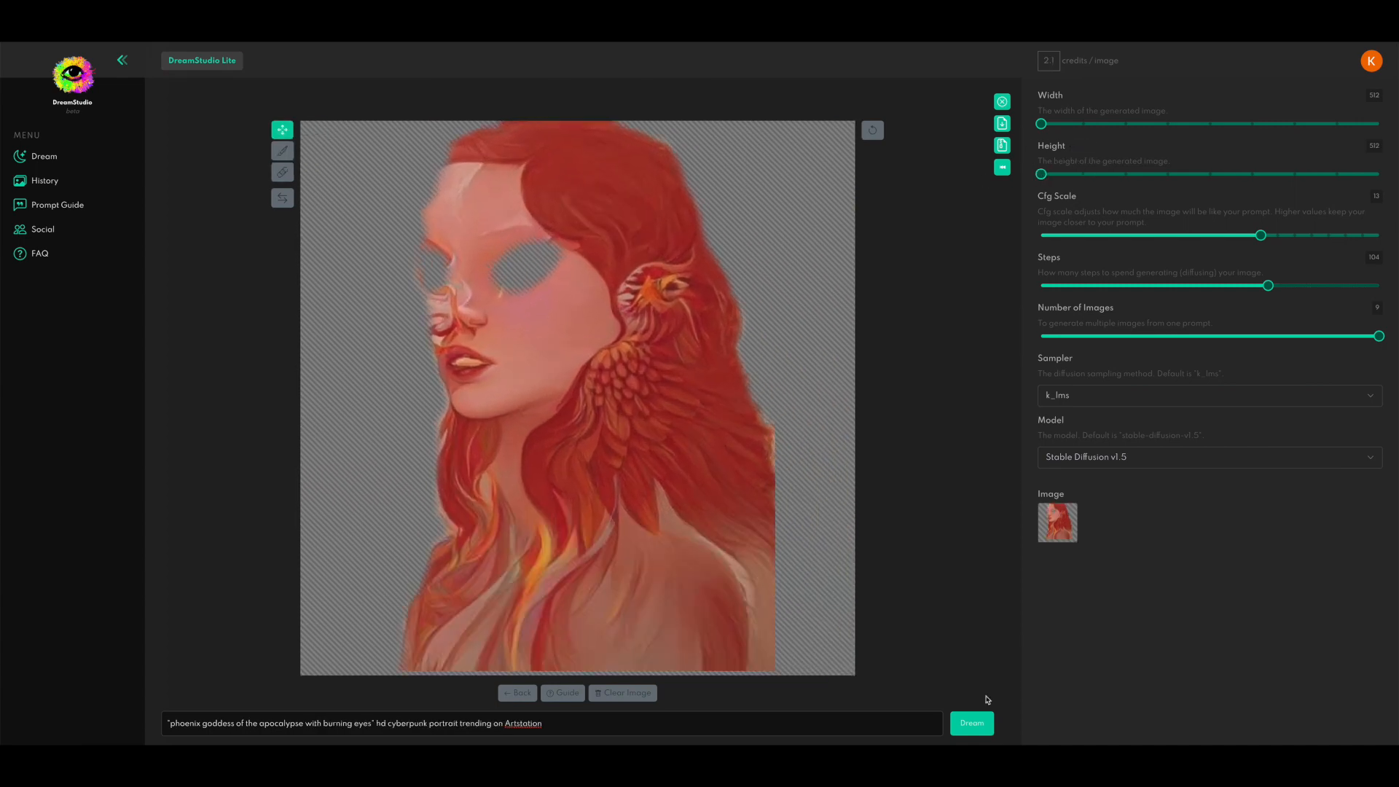
click(977, 717)
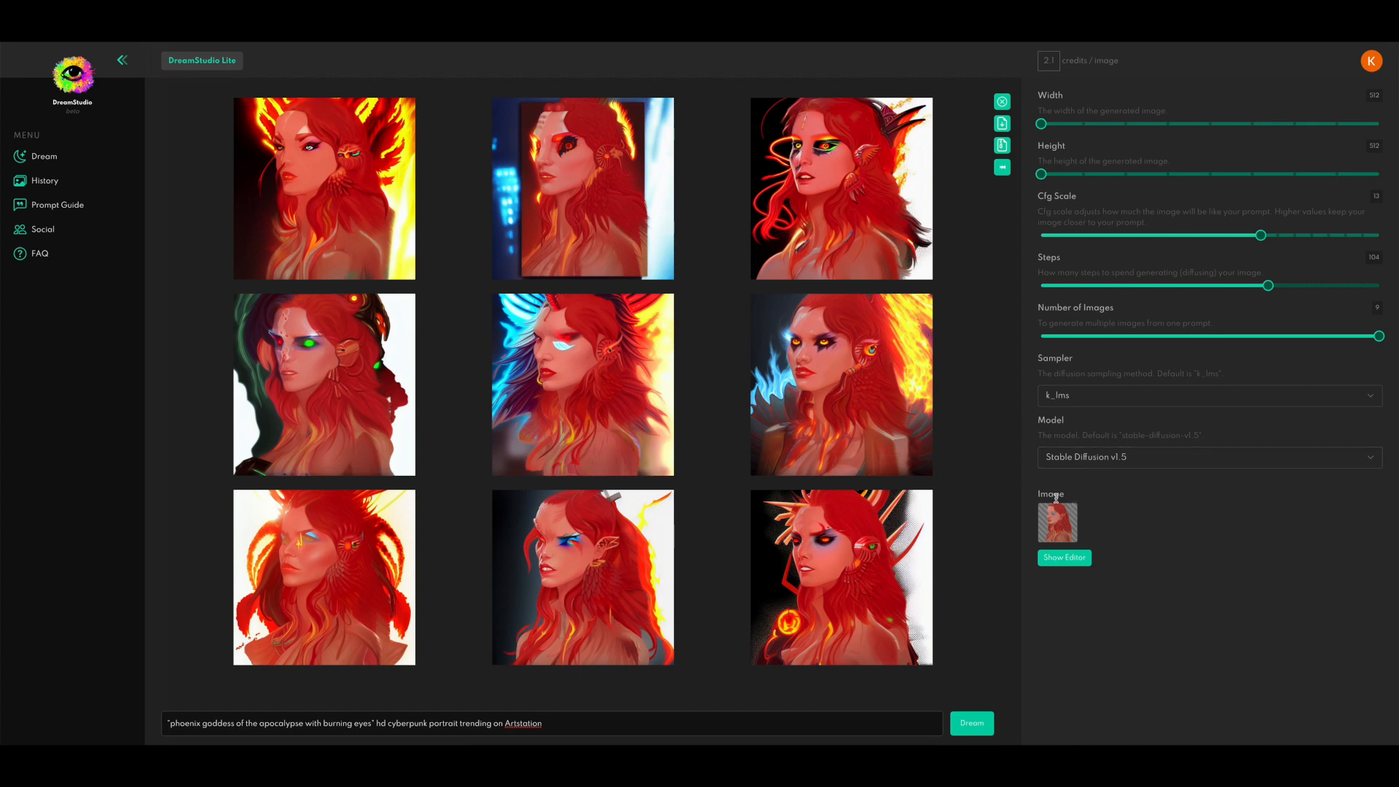
Open the glowing-eyed portrait with blue flames and orange fire behind her, and regenerate it at 150 steps
mouse_move(827, 438)
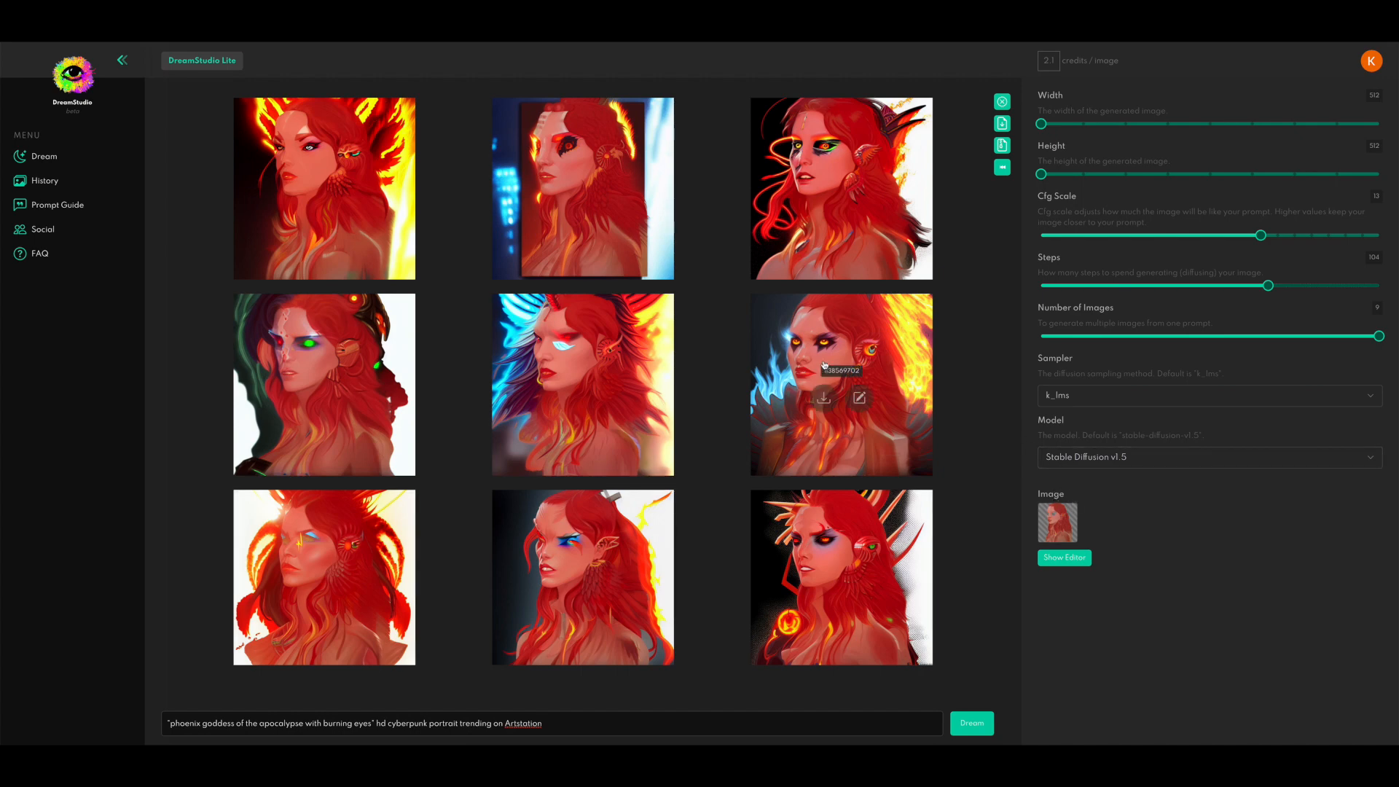
click(859, 329)
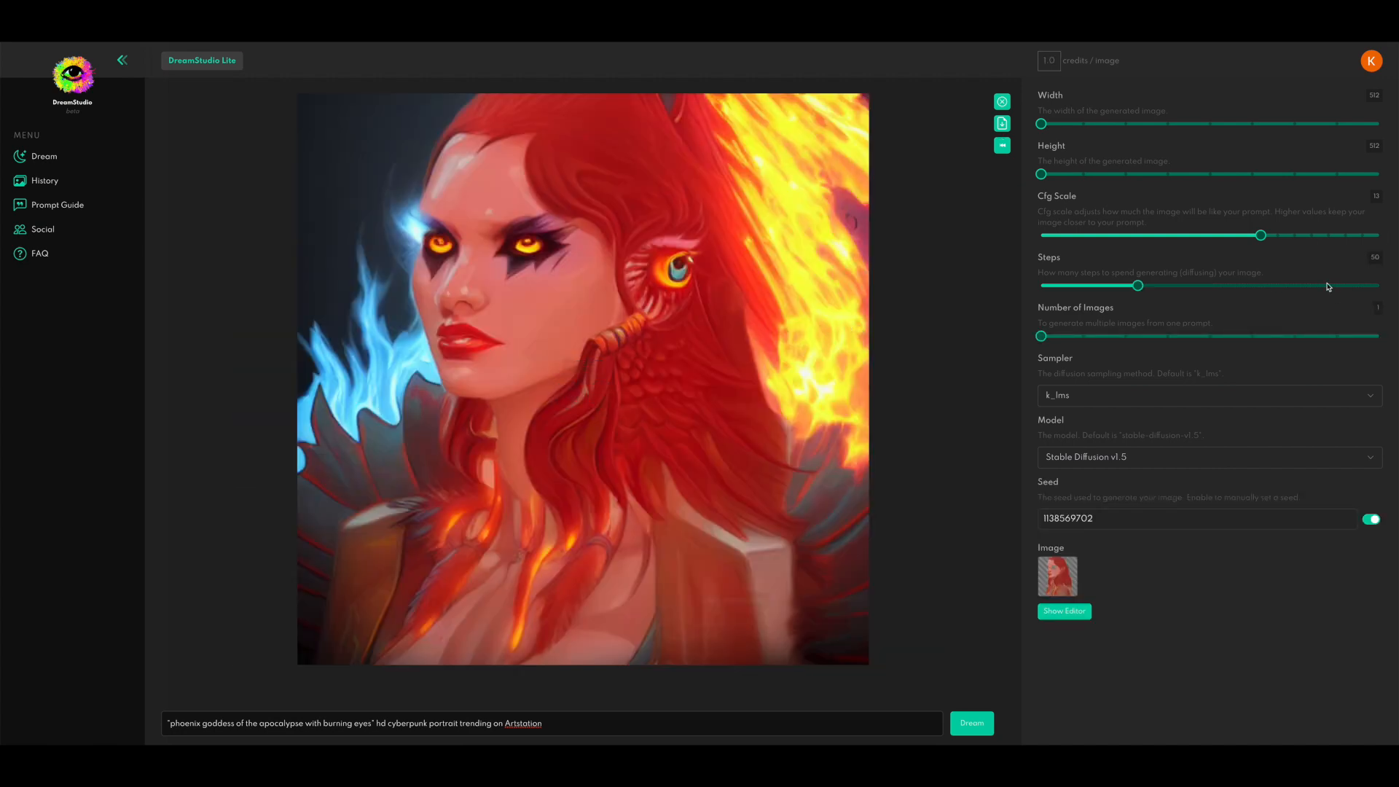
drag(1328, 287, 1384, 286)
click(977, 725)
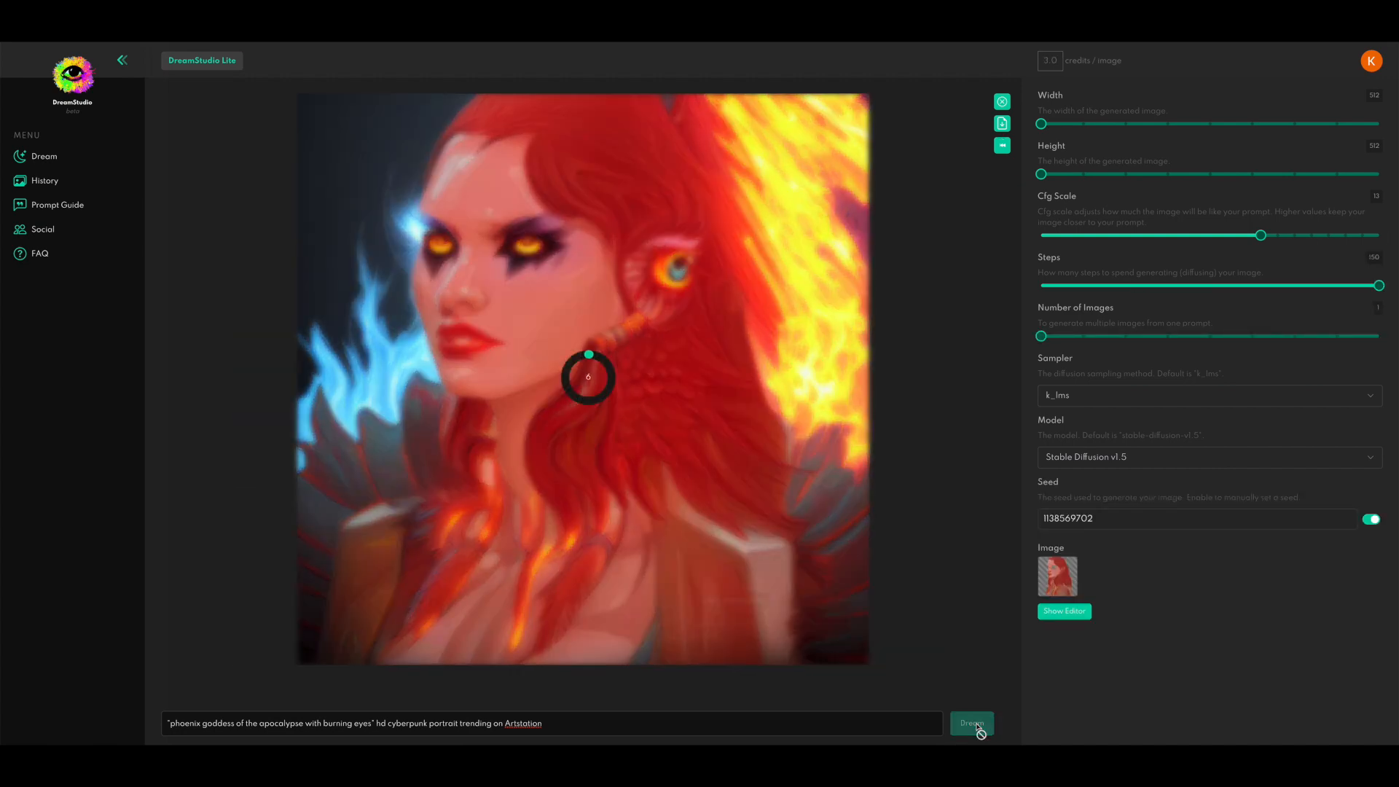